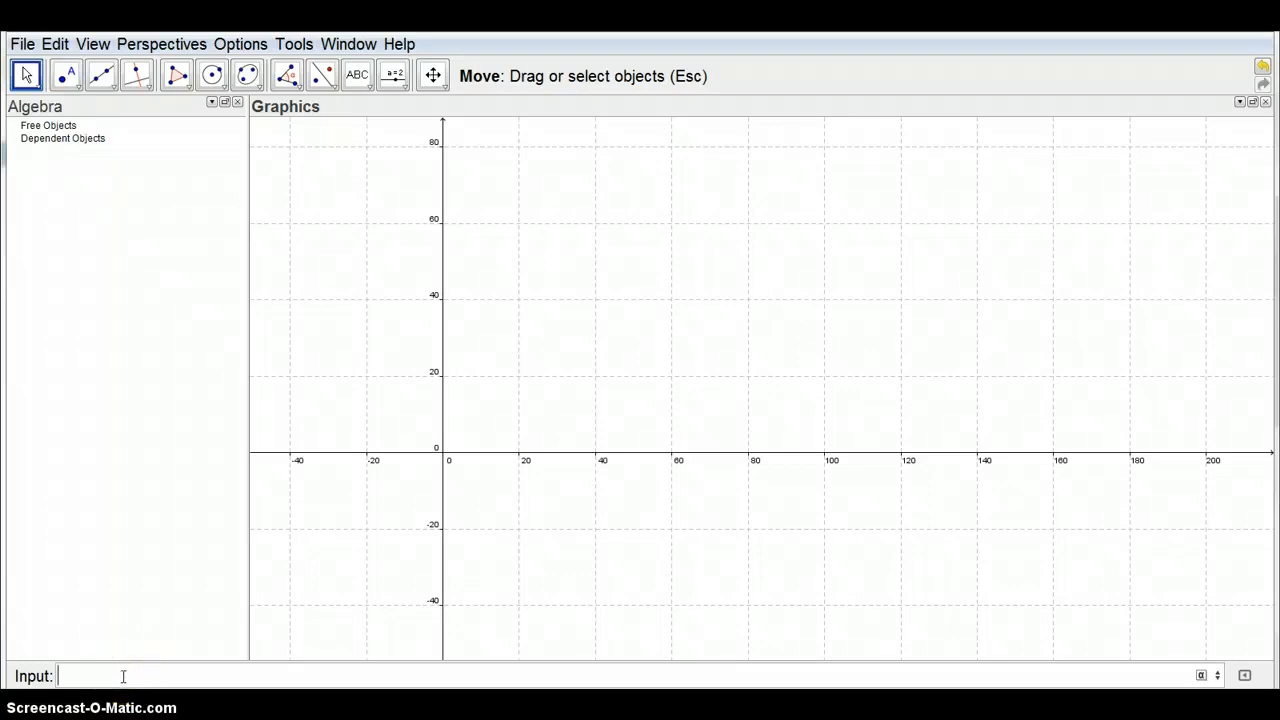
Plot a point at (22, 58.6)
text((22)
text(,58.6)
key(Return)
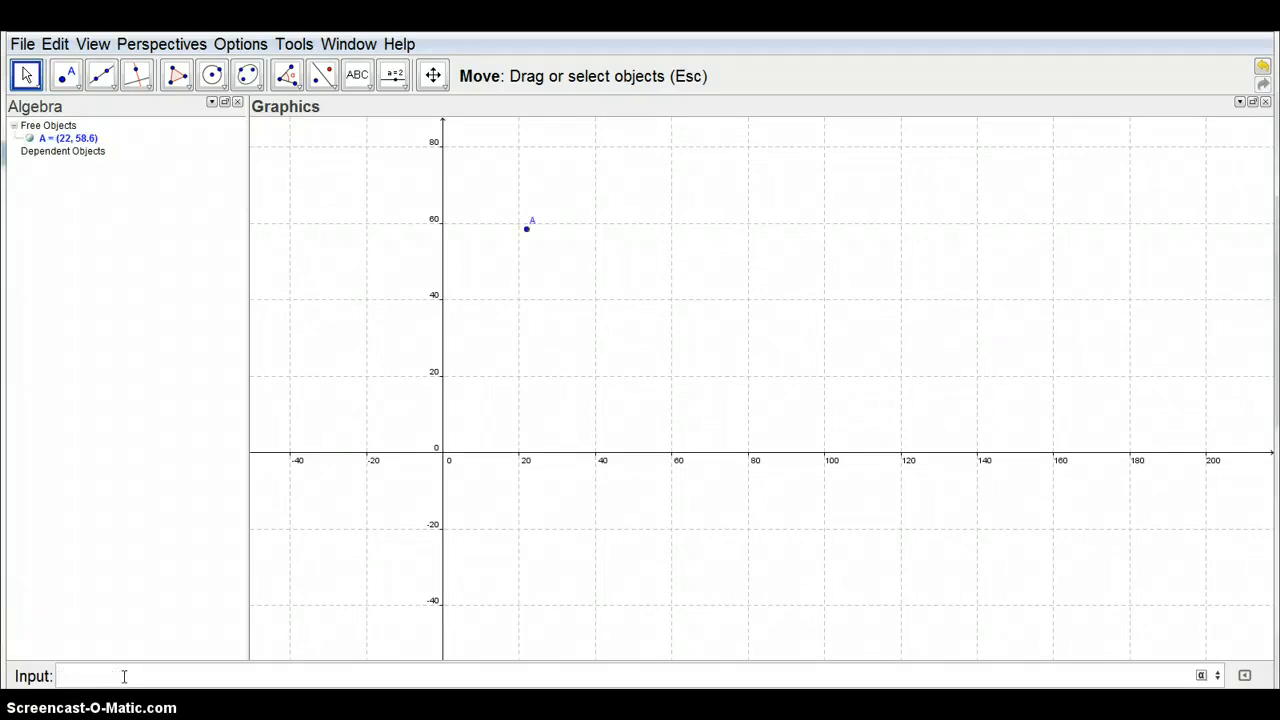
click(527, 228)
Plot a second point at (24, 57.4)
click(253, 675)
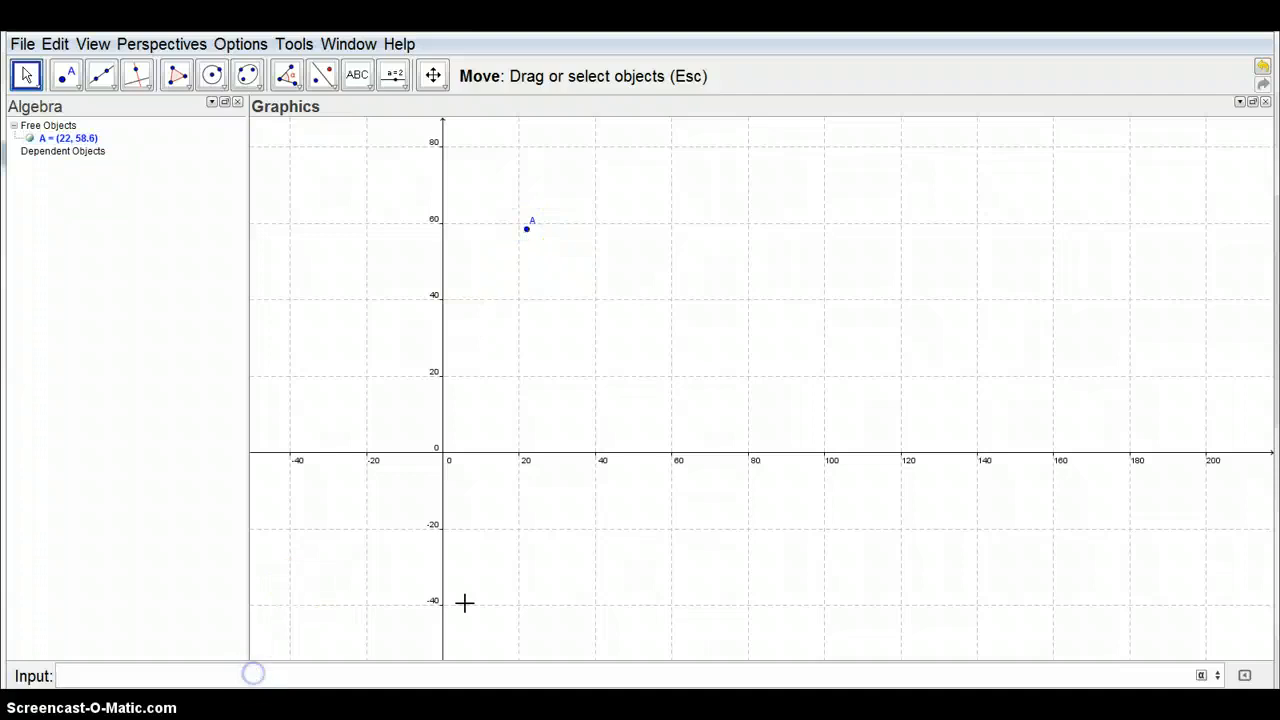
text((24,)
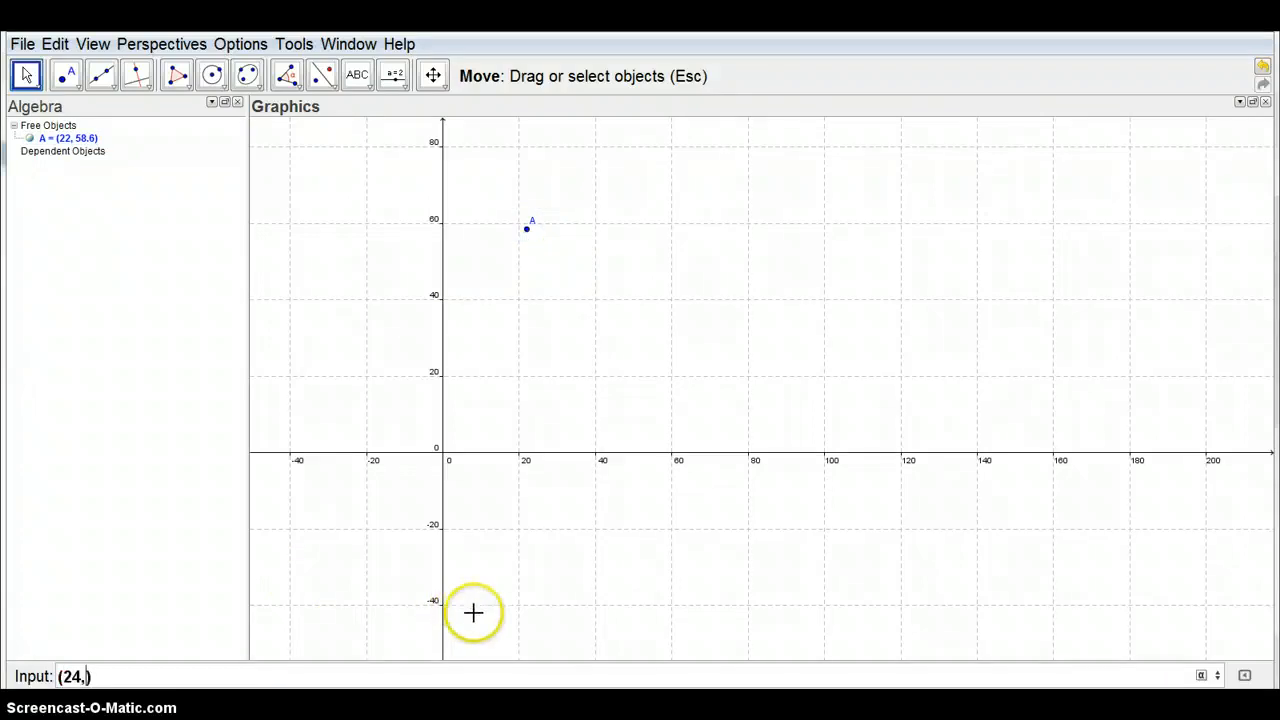
click(477, 613)
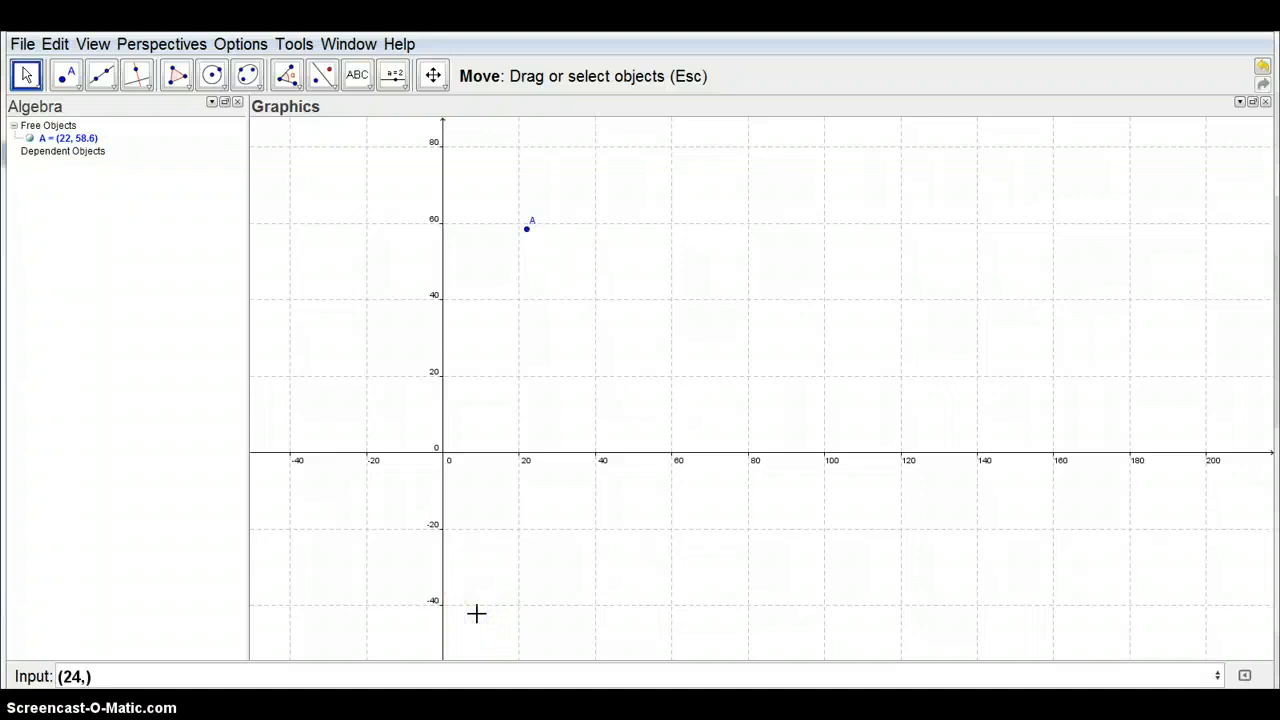
click(511, 587)
click(84, 676)
text(57.4)
key(Return)
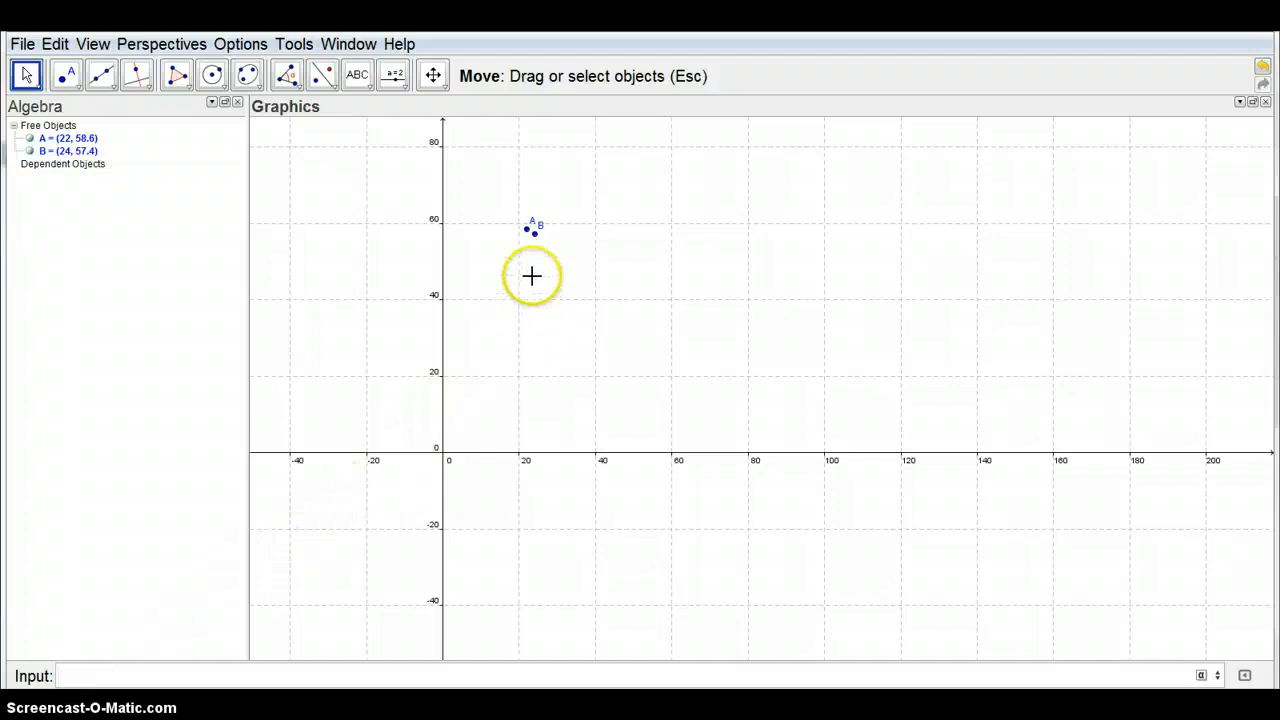
Plot a third point at (34, 56.8)
text((34)
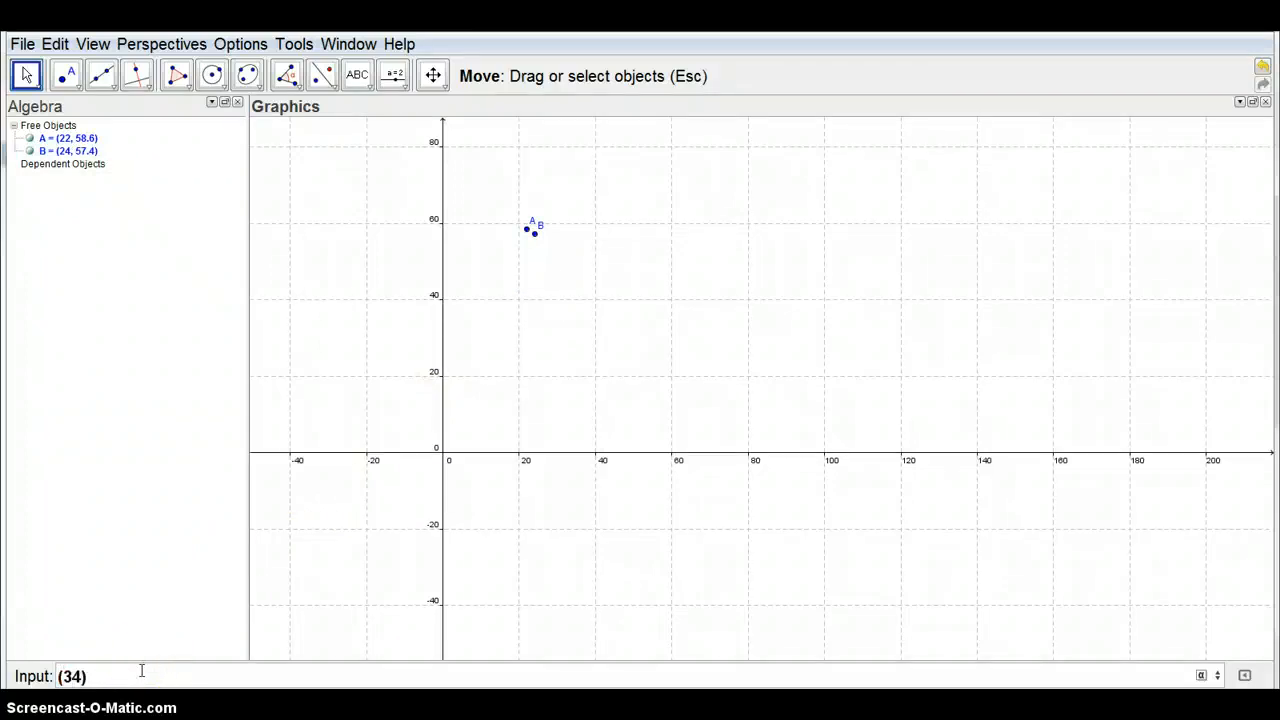
text(,56.8)
key(Return)
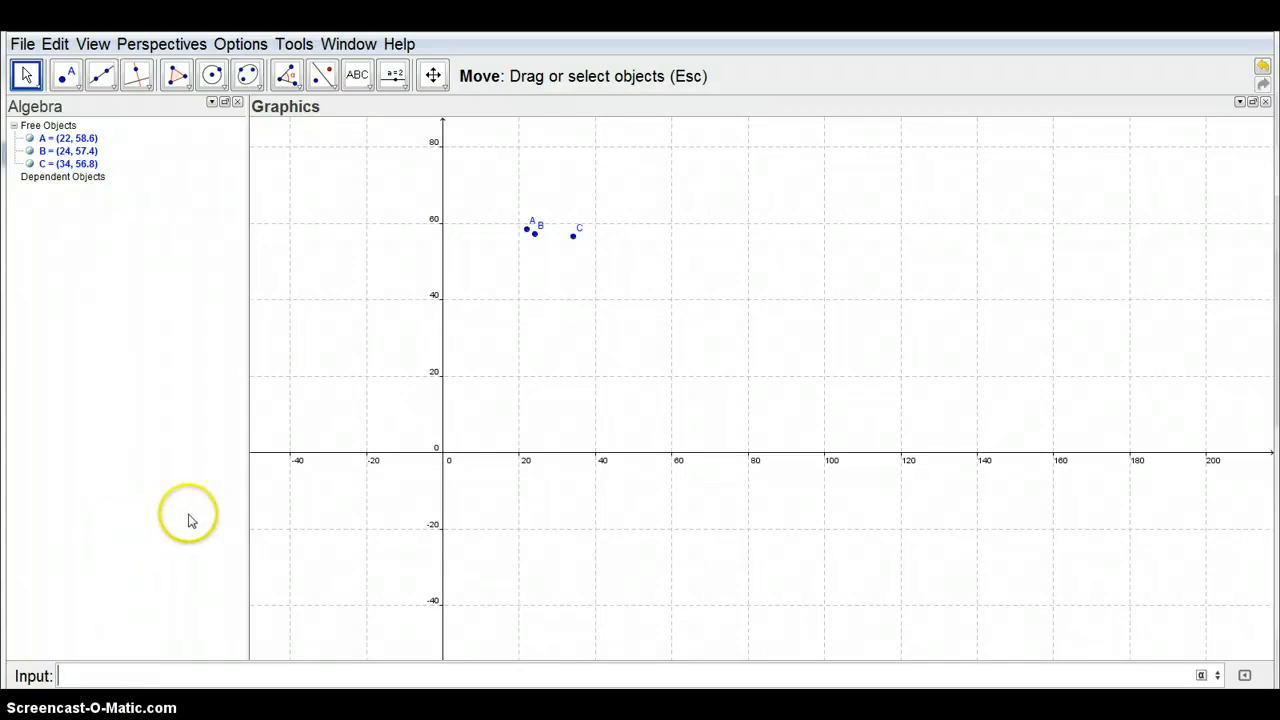
click(534, 232)
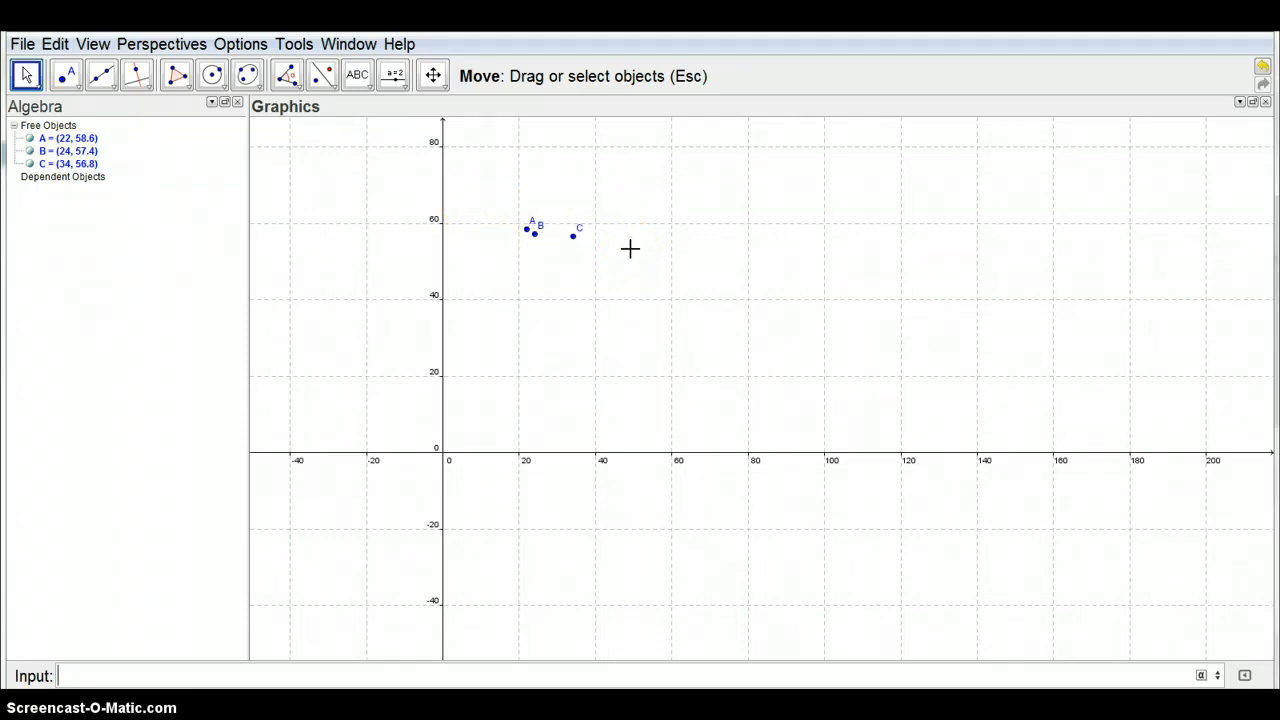
click(573, 236)
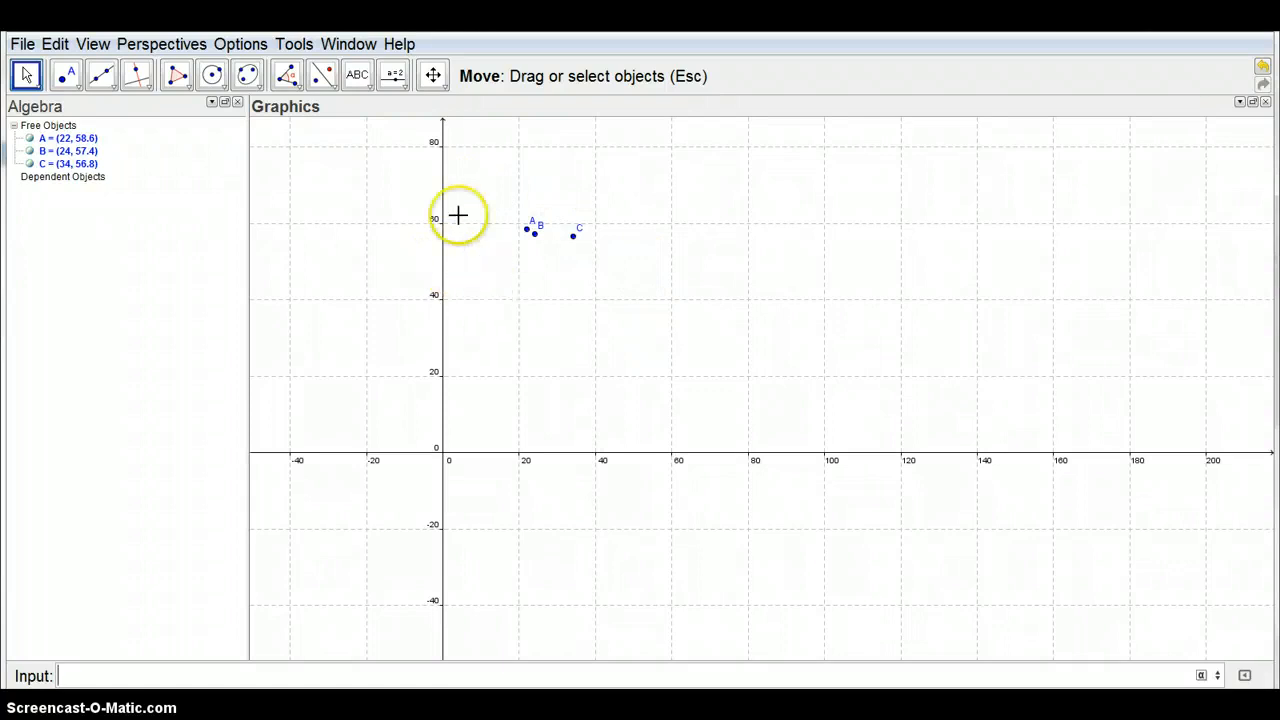
Enter "fit" to look through the available regression commands, and consult the FitPow help page in the web browser
click(110, 668)
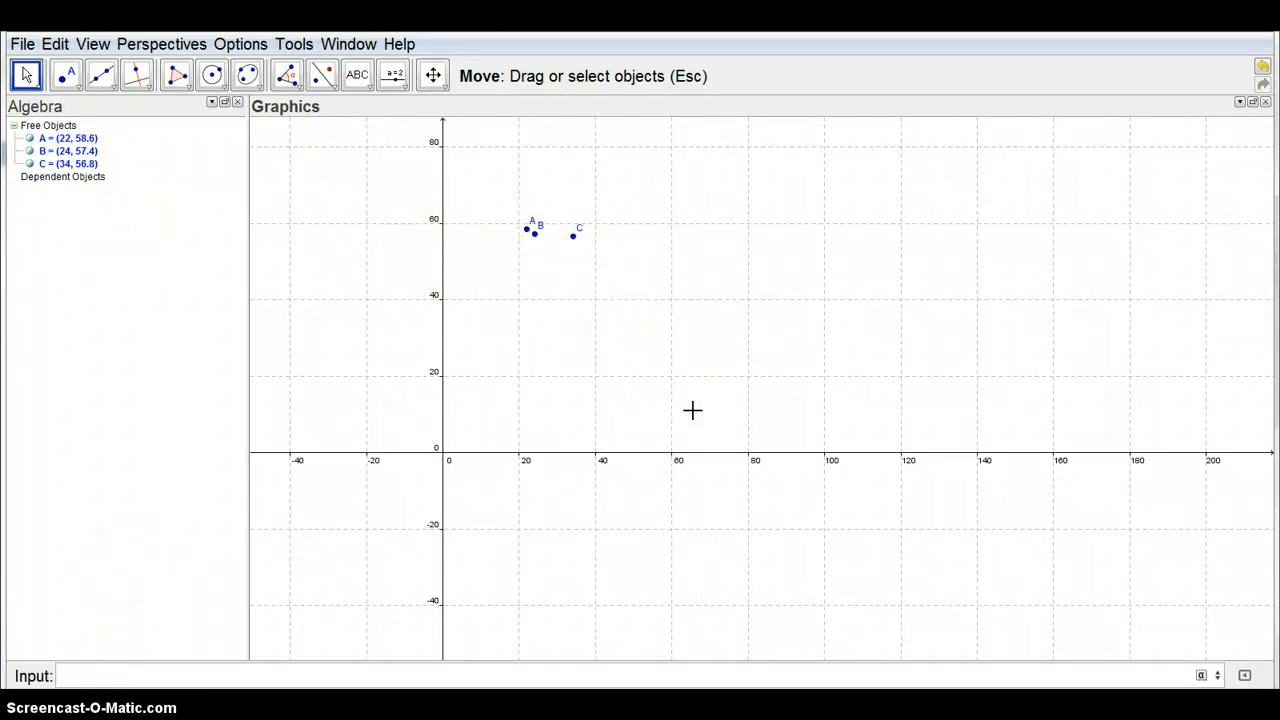
text(fit)
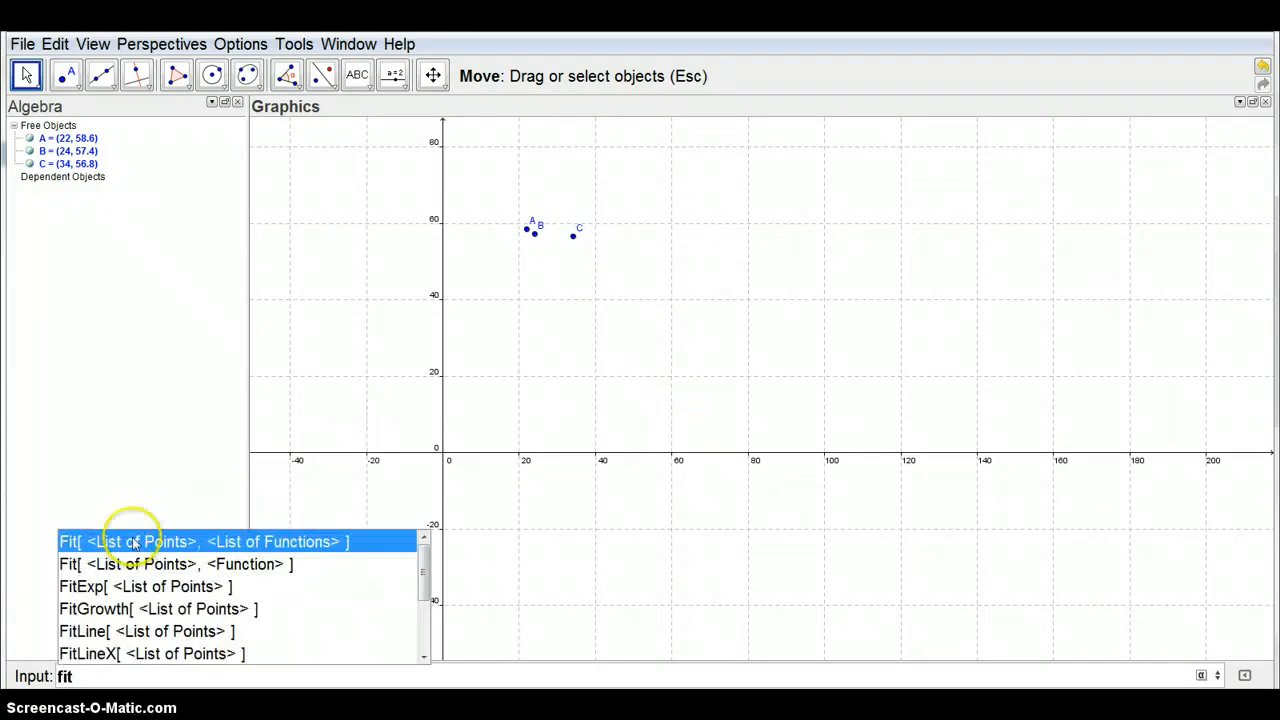
drag(426, 574, 424, 622)
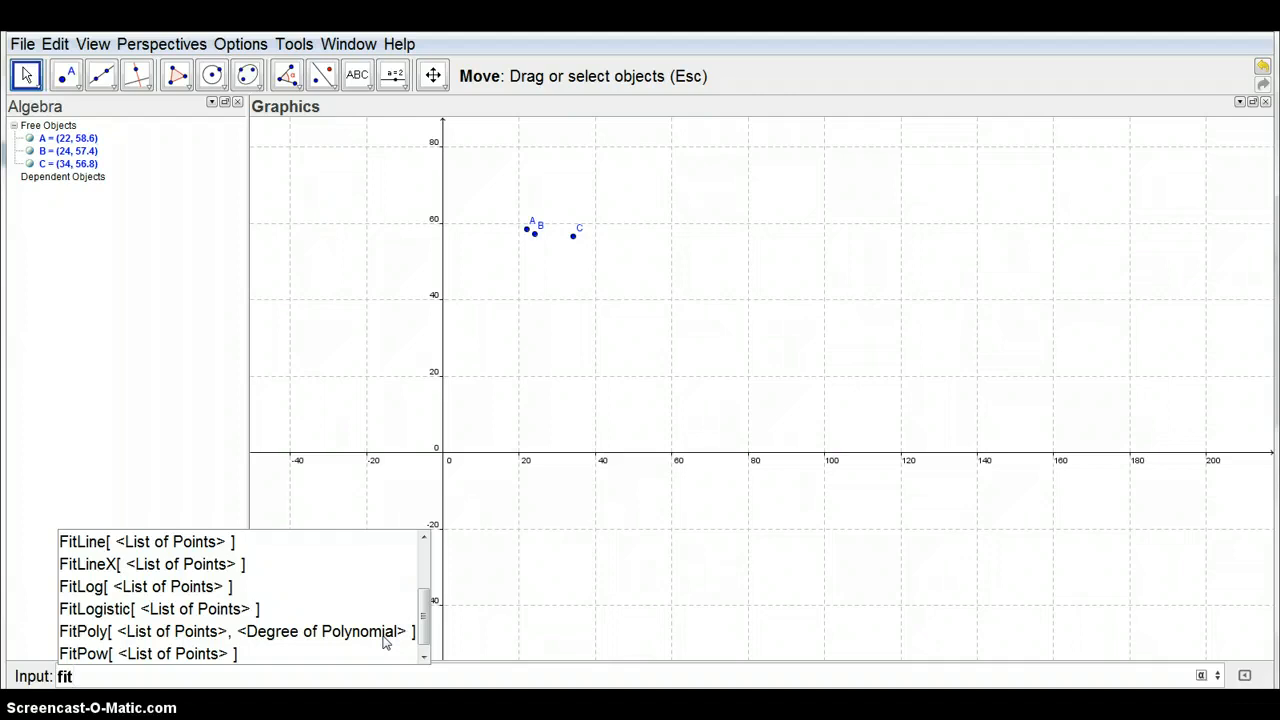
click(383, 631)
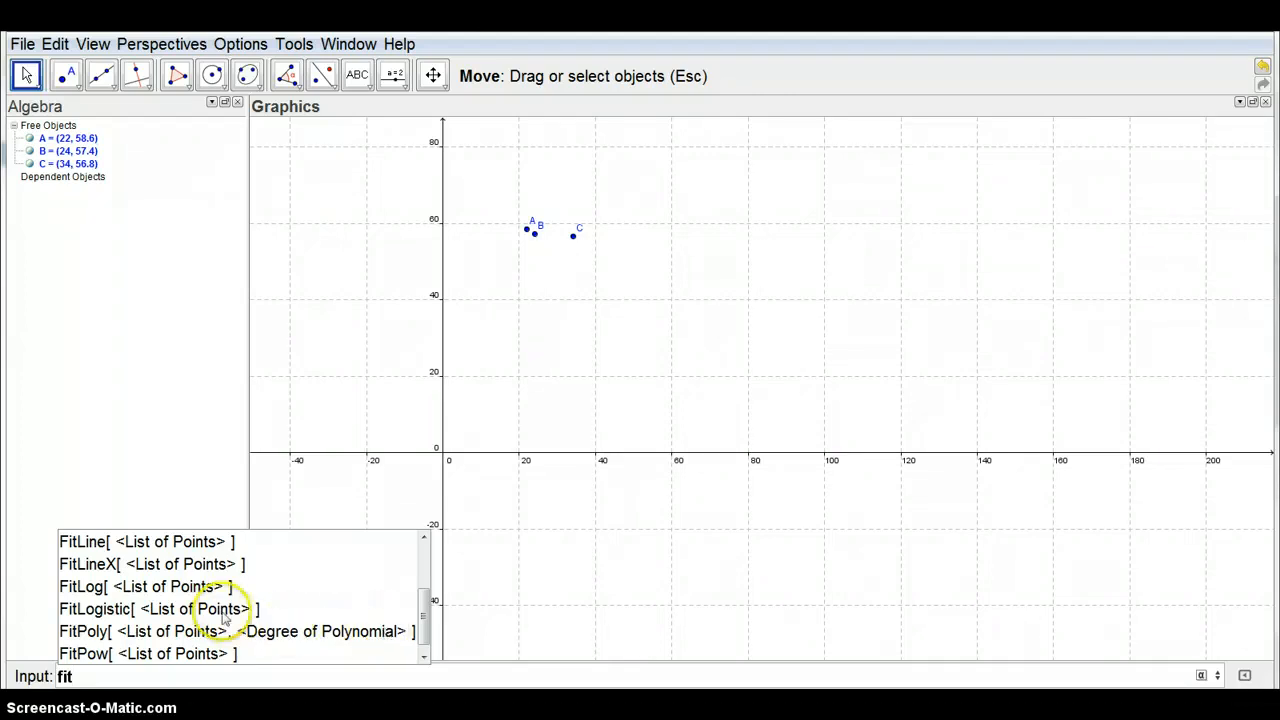
drag(424, 612, 424, 598)
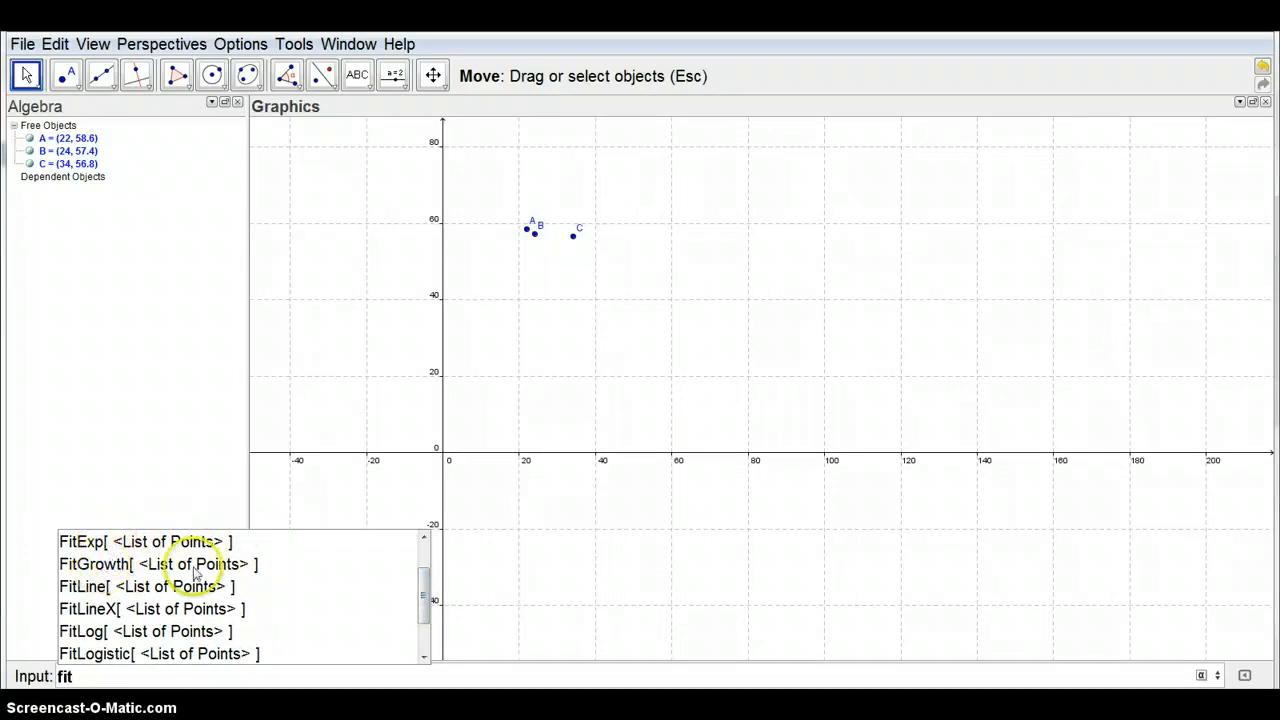
drag(427, 580, 424, 612)
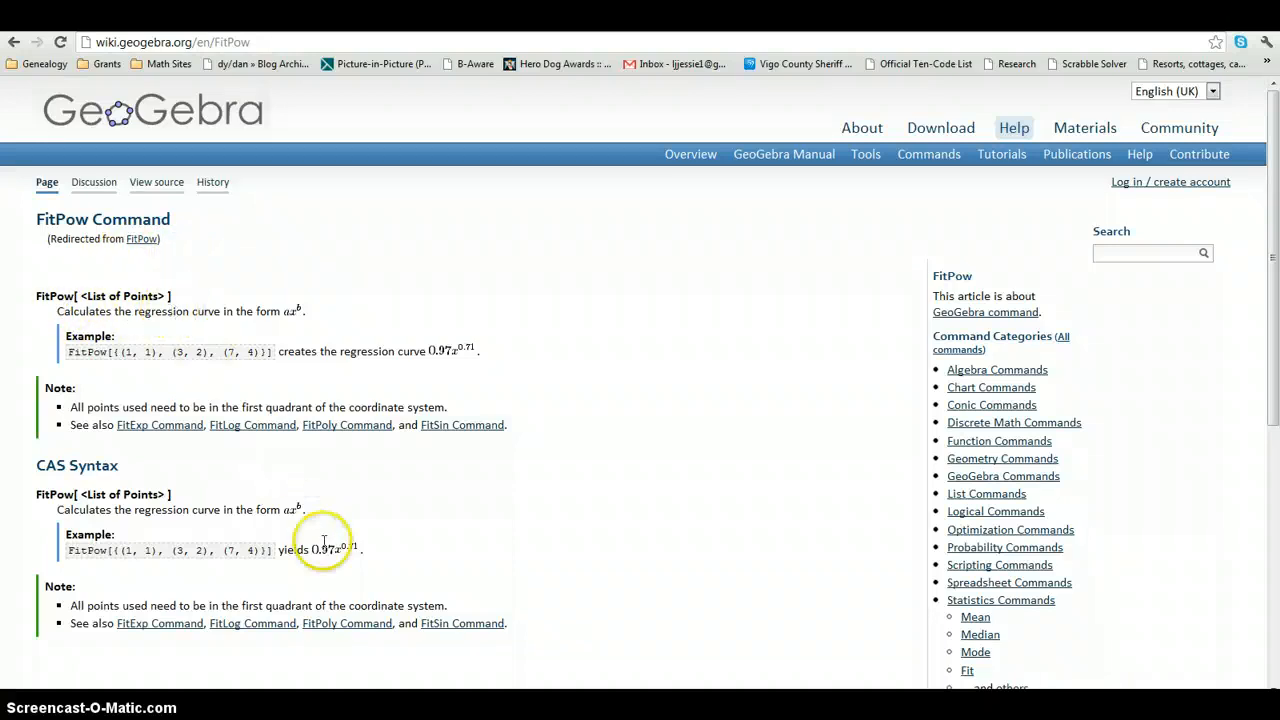
click(366, 687)
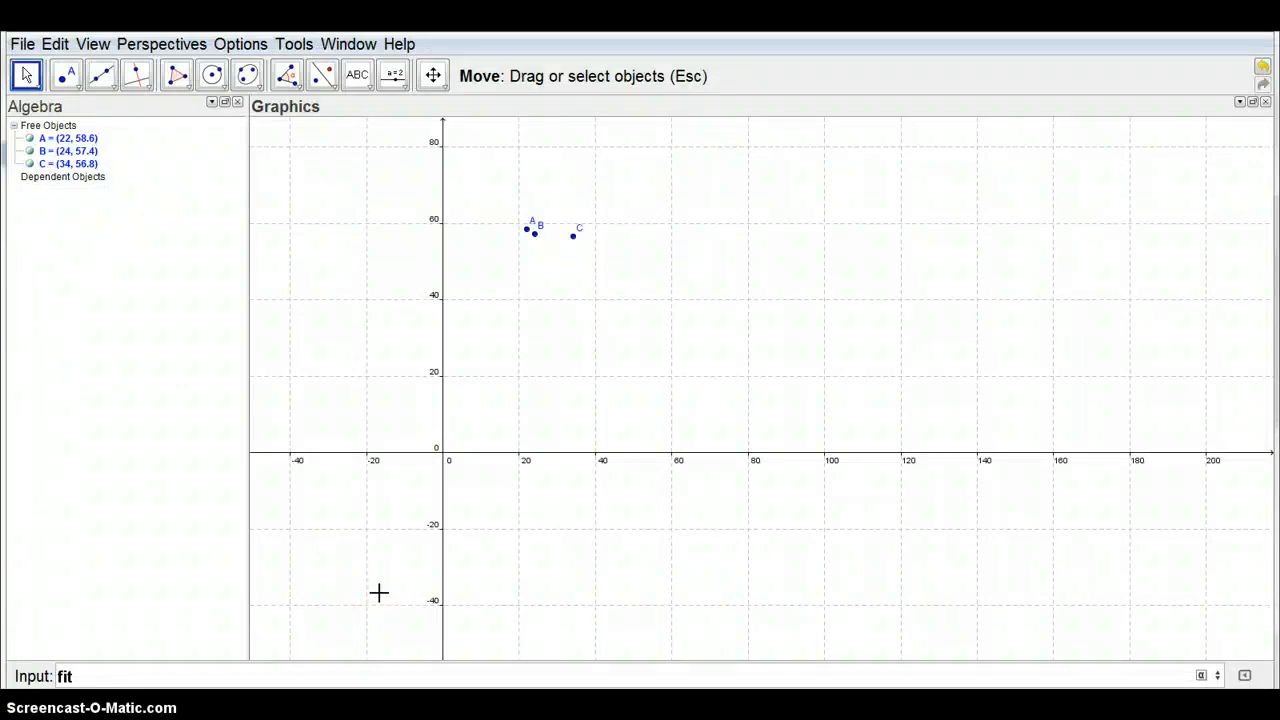
Complete the command as fitpow[A,B,C] to fit a power regression curve to the three points
text(pow)
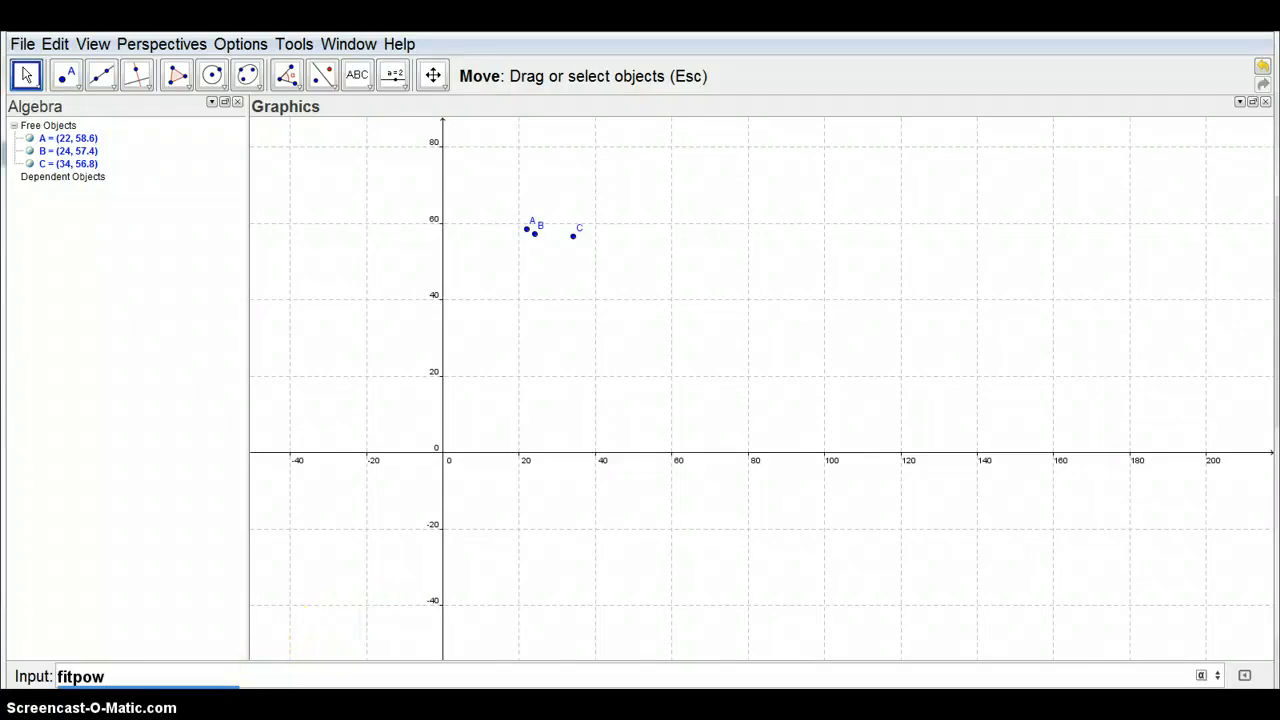
text([a)
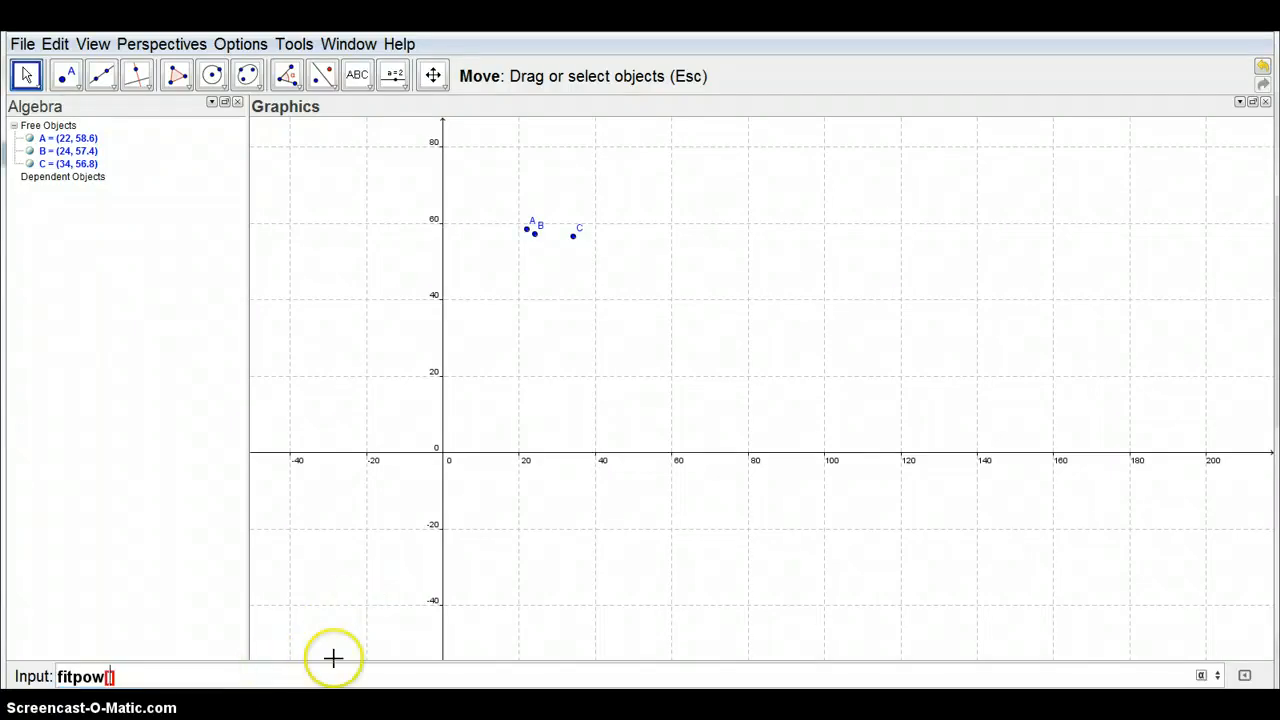
key(BackSpace)
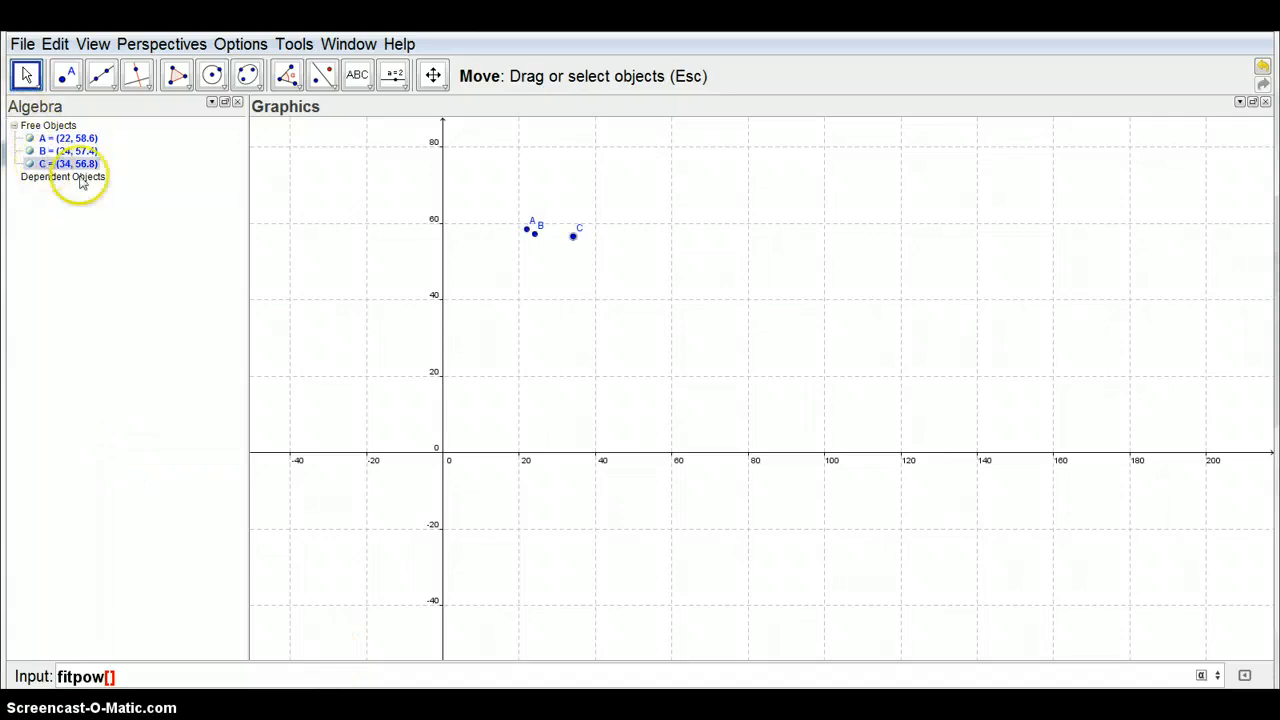
text(A,B,C)
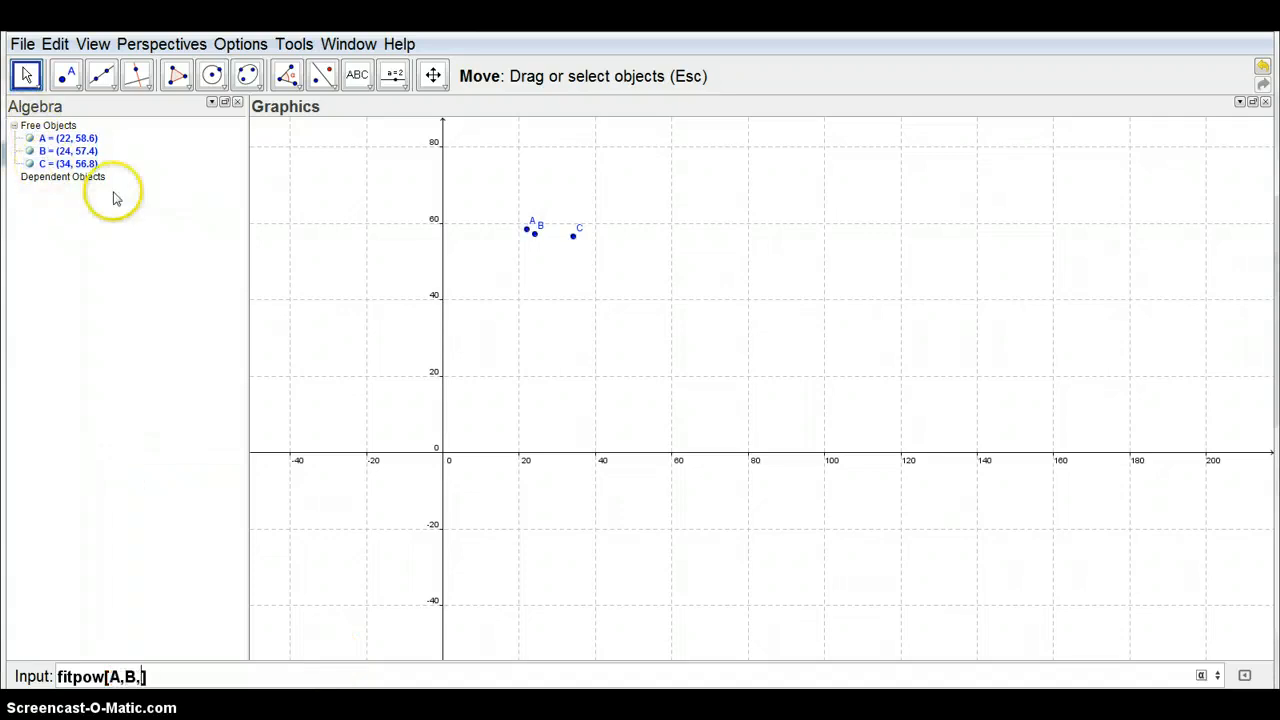
key(Return)
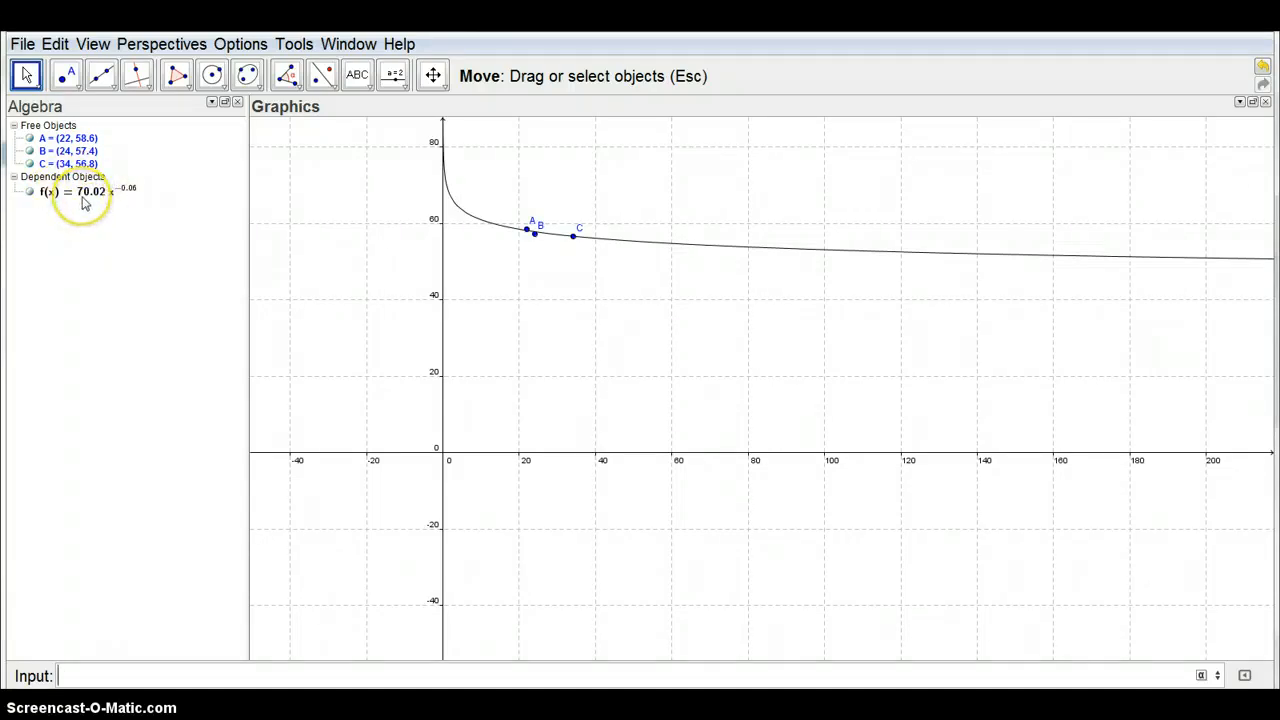
mouse_move(84, 203)
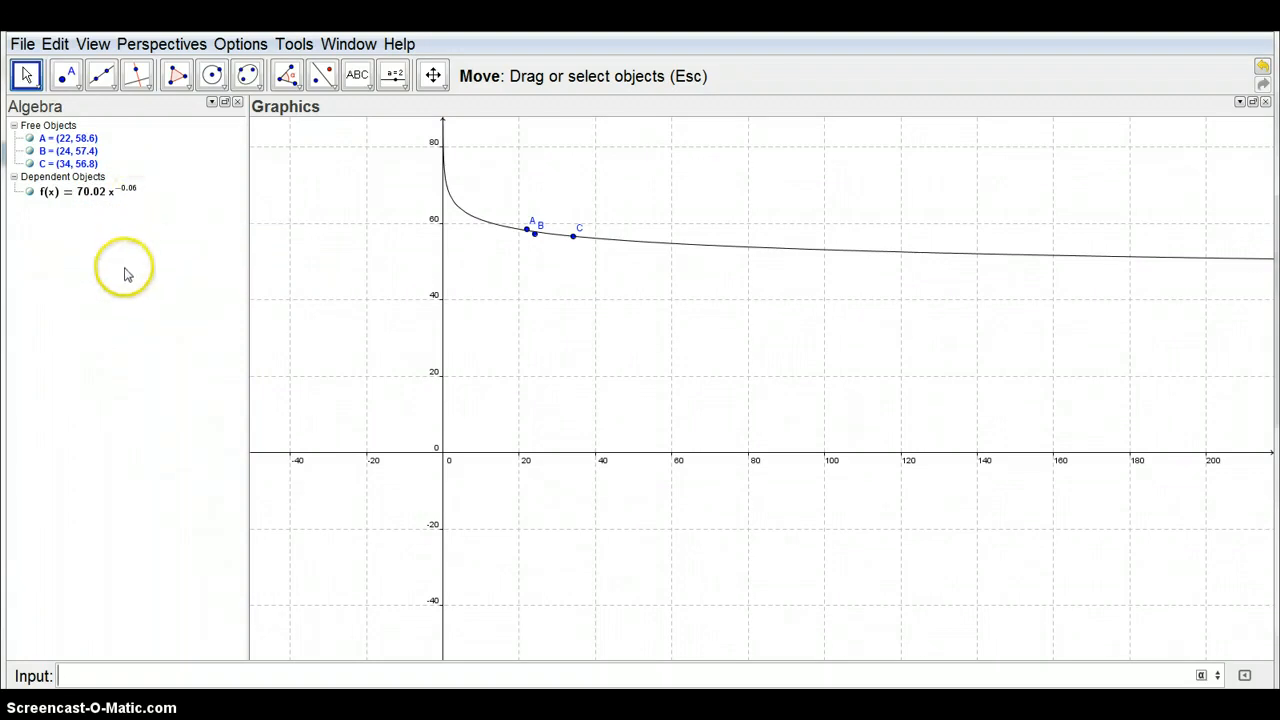
Fit a degree 2 polynomial to points A, B and C with the FitPoly command
text(fit)
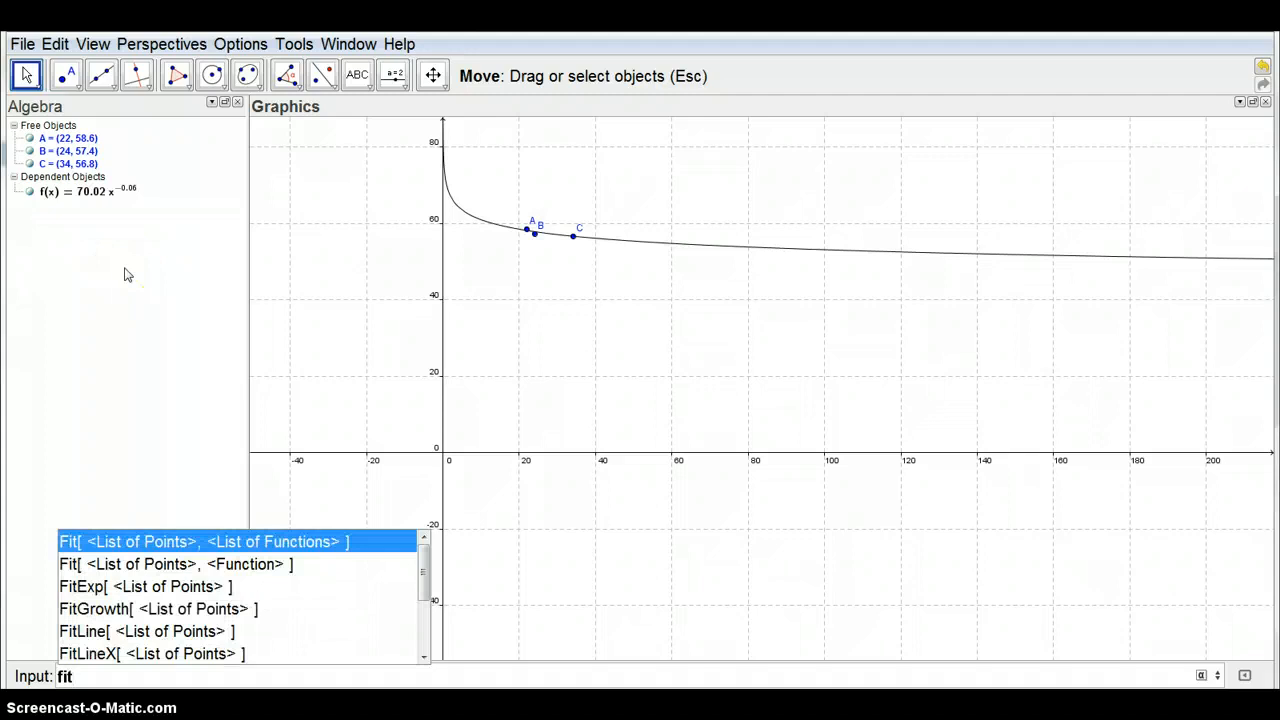
drag(430, 565, 419, 625)
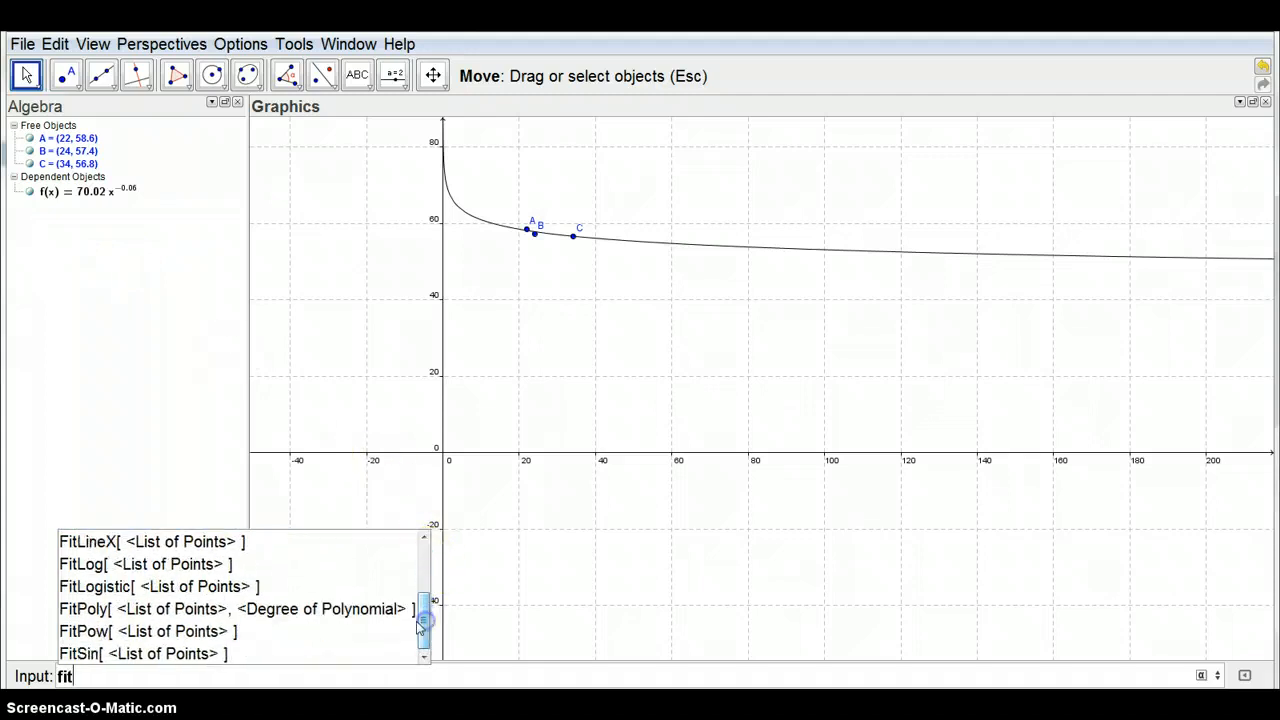
click(354, 608)
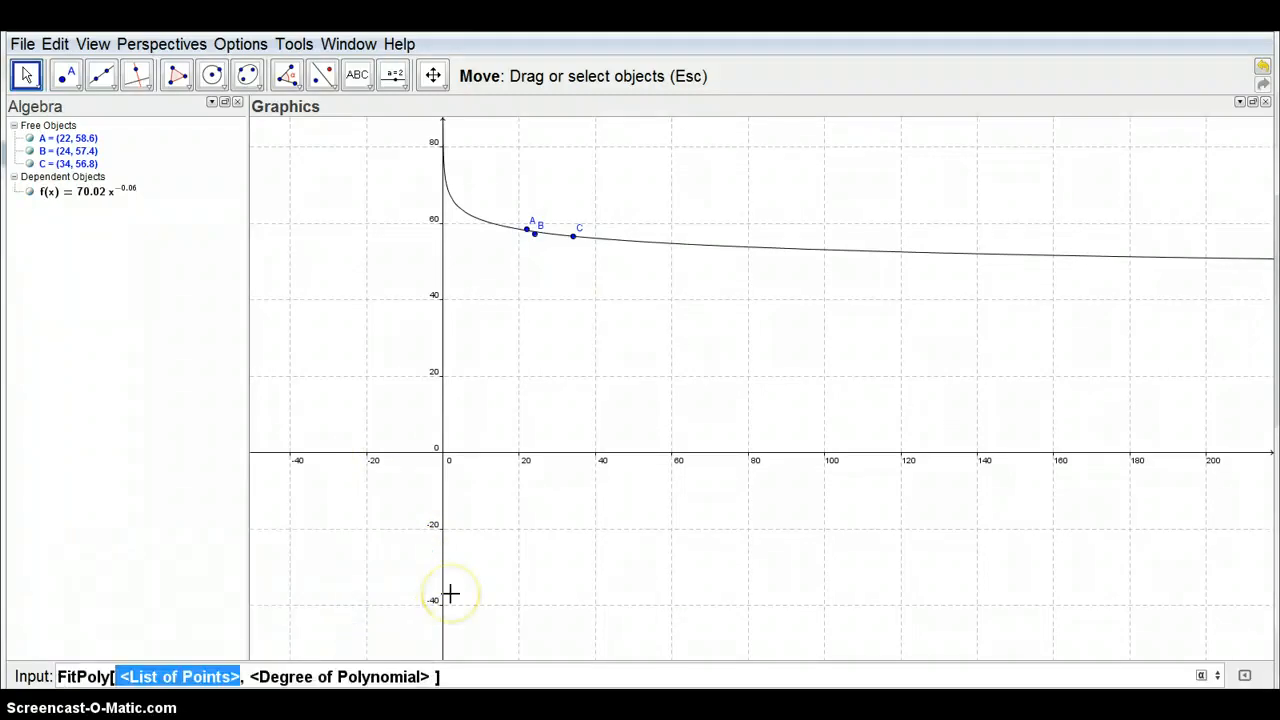
text(A,B,)
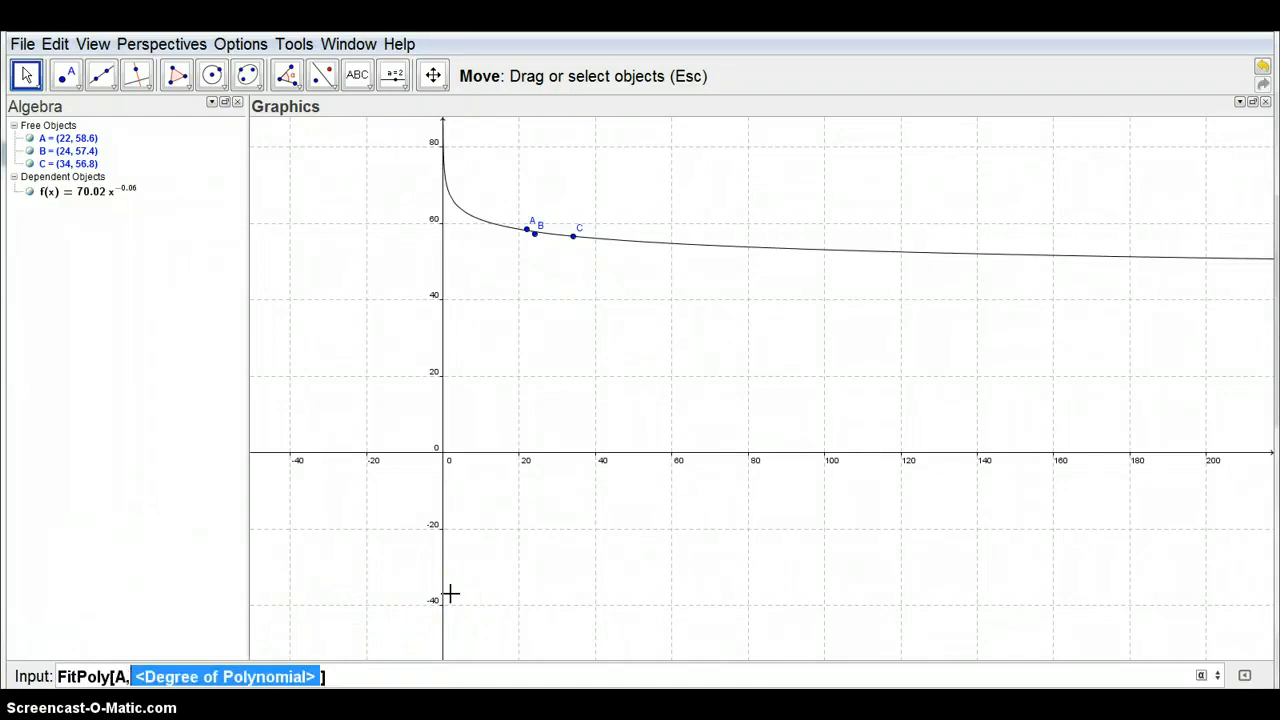
text(C,)
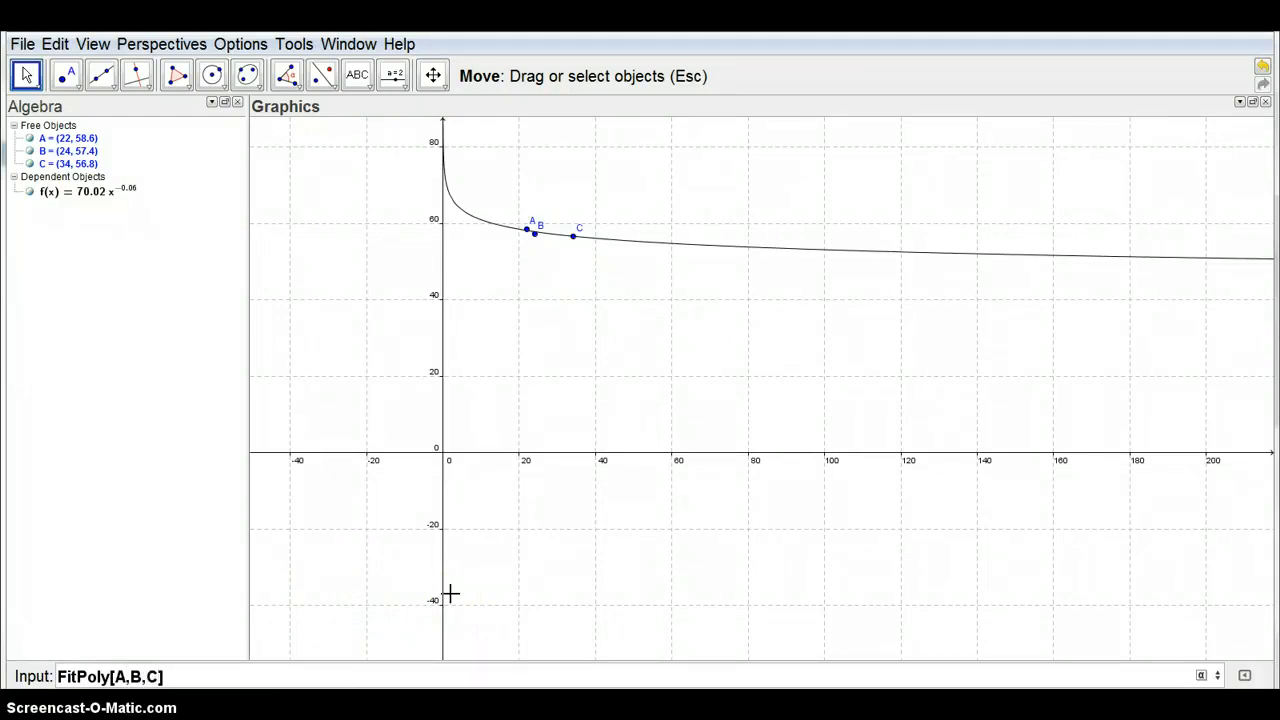
click(432, 581)
text(2)
key(Return)
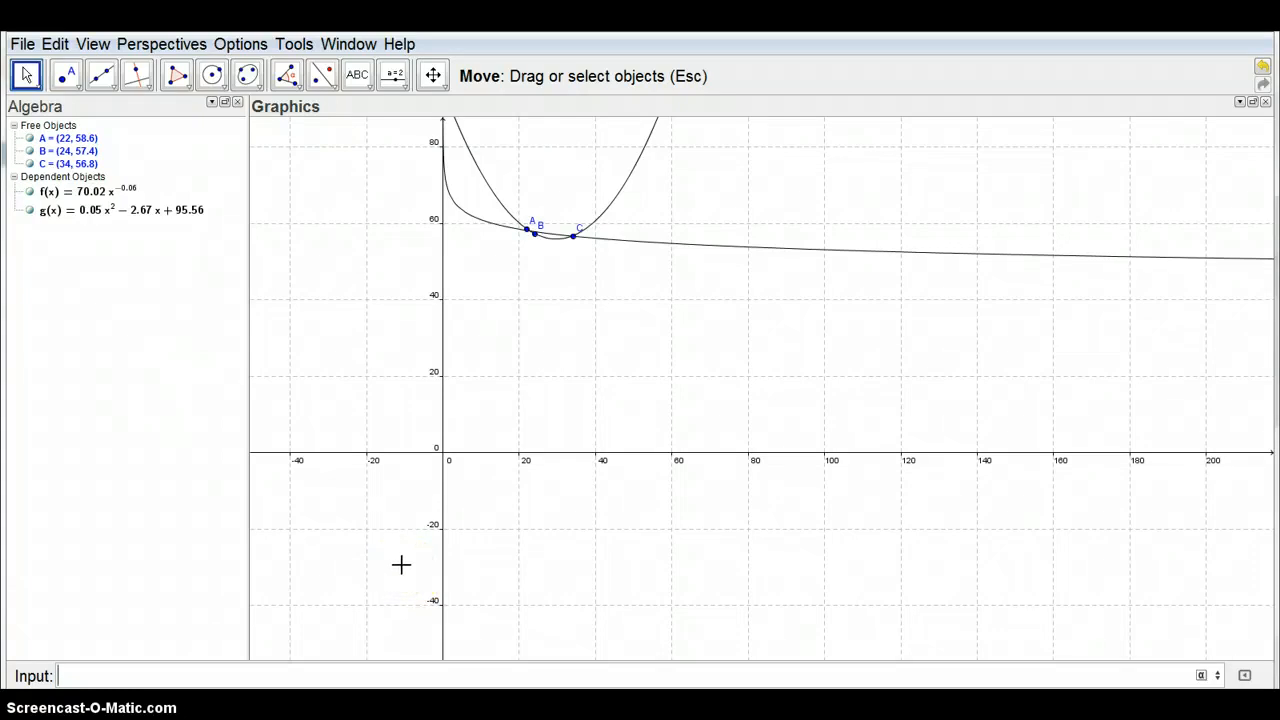
click(332, 598)
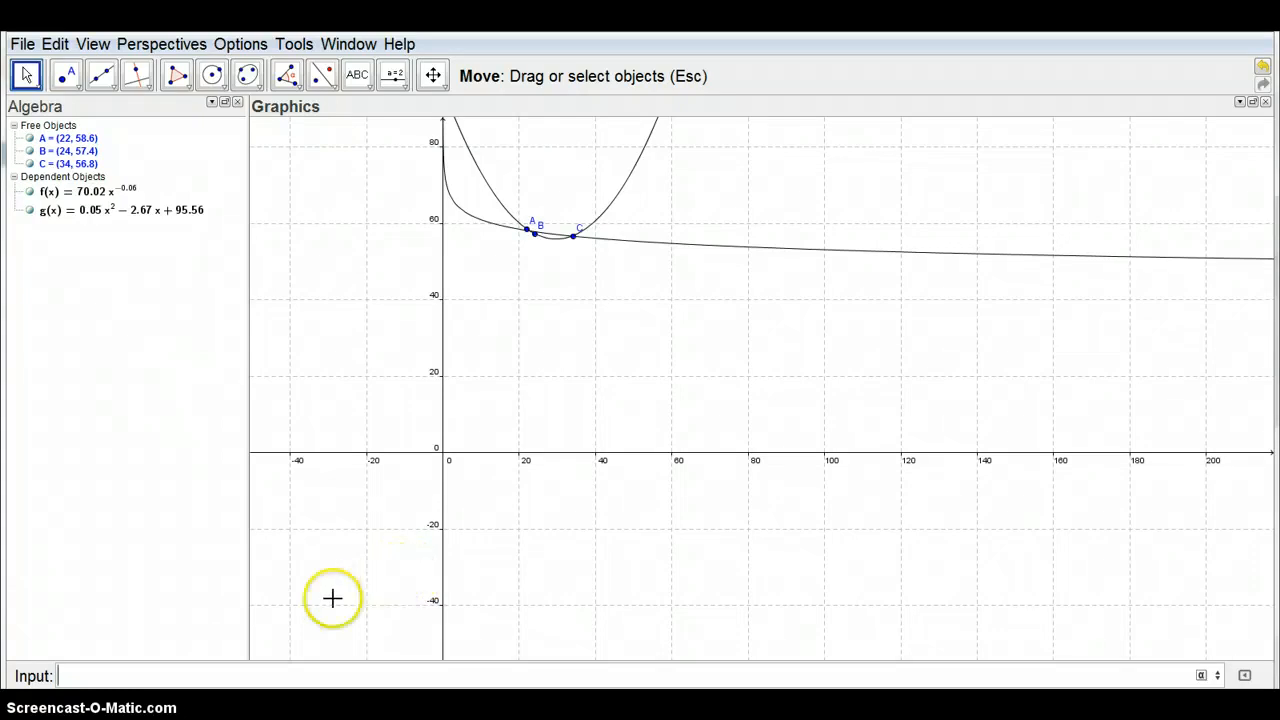